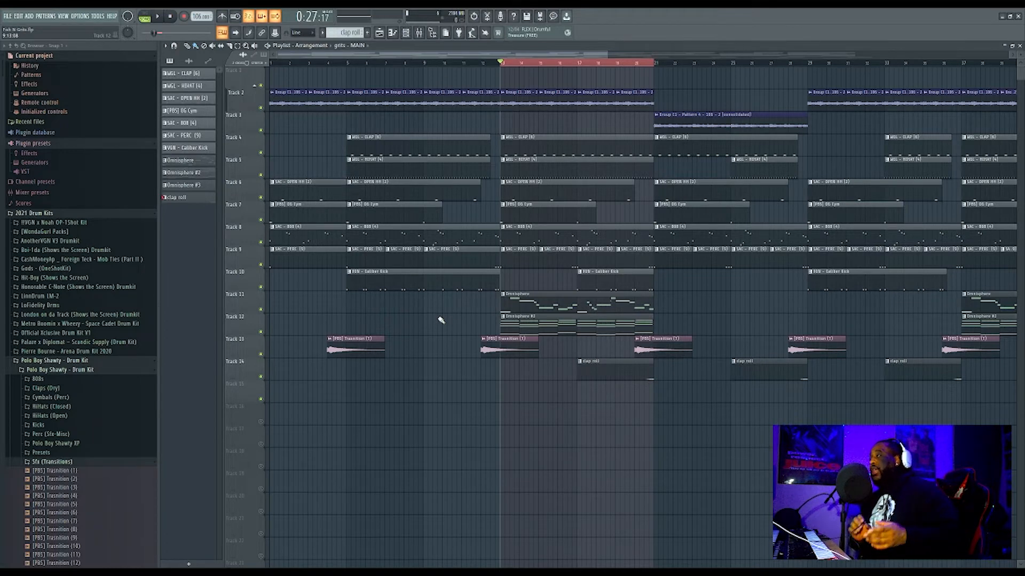
Collapse the 2021 Drum Kits folder and play back the soloed sample on track 2
left_click(29, 213)
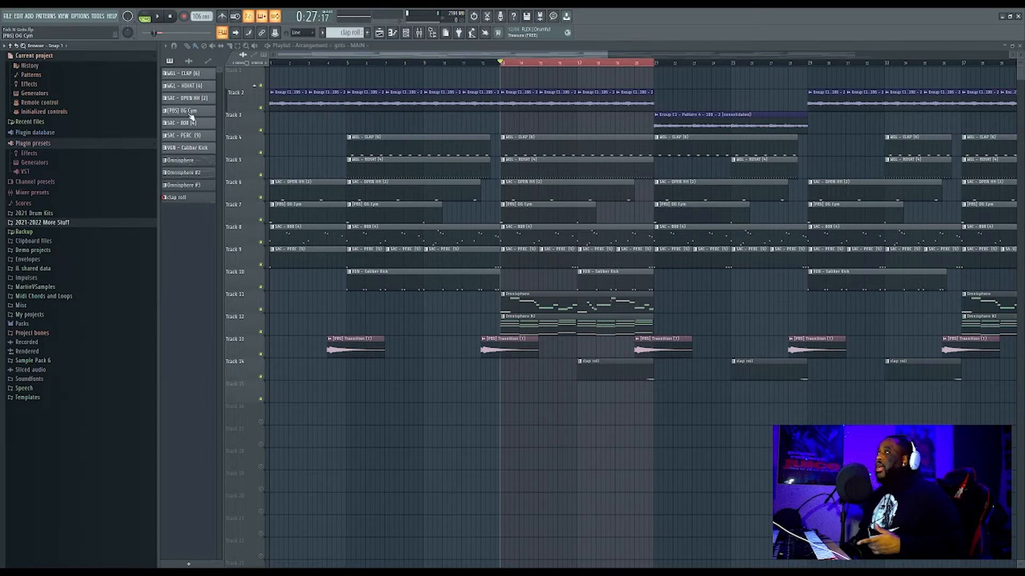
left_click(262, 110, "ctrl")
key("space")
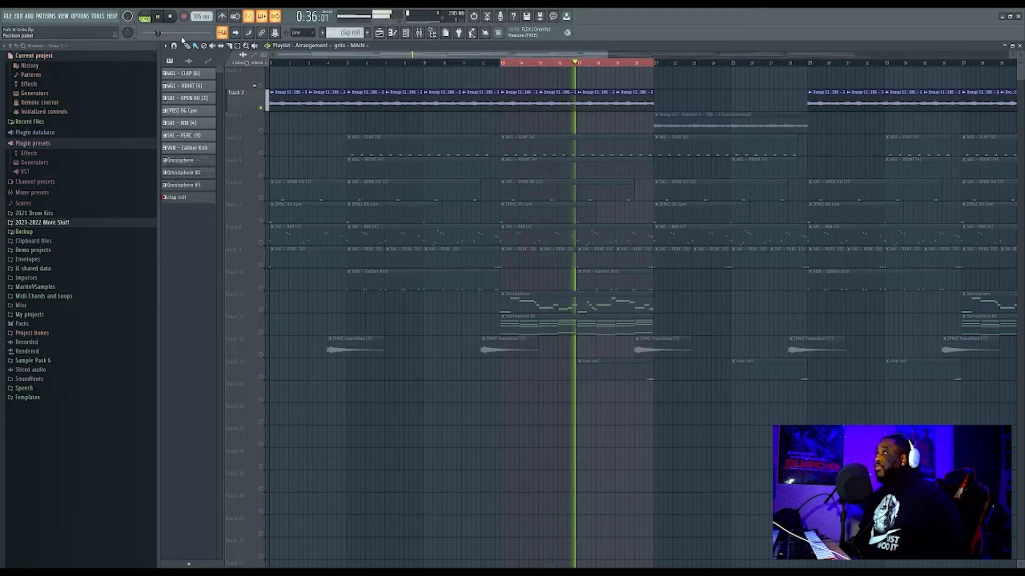
key("space")
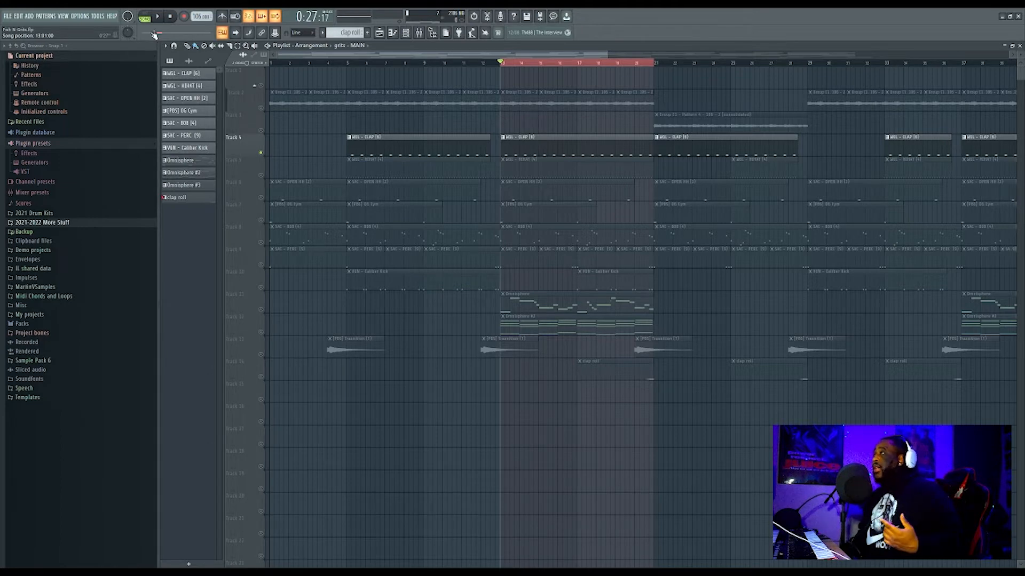
Play back the clap on track 4 alone, and with the closed hi-hat on track 5
left_click(159, 18)
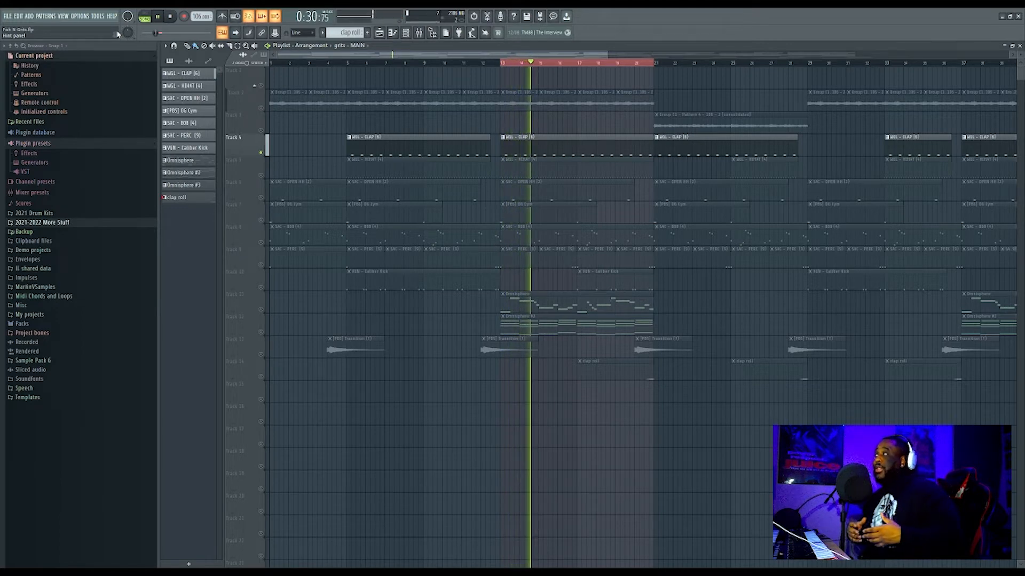
left_click(158, 17)
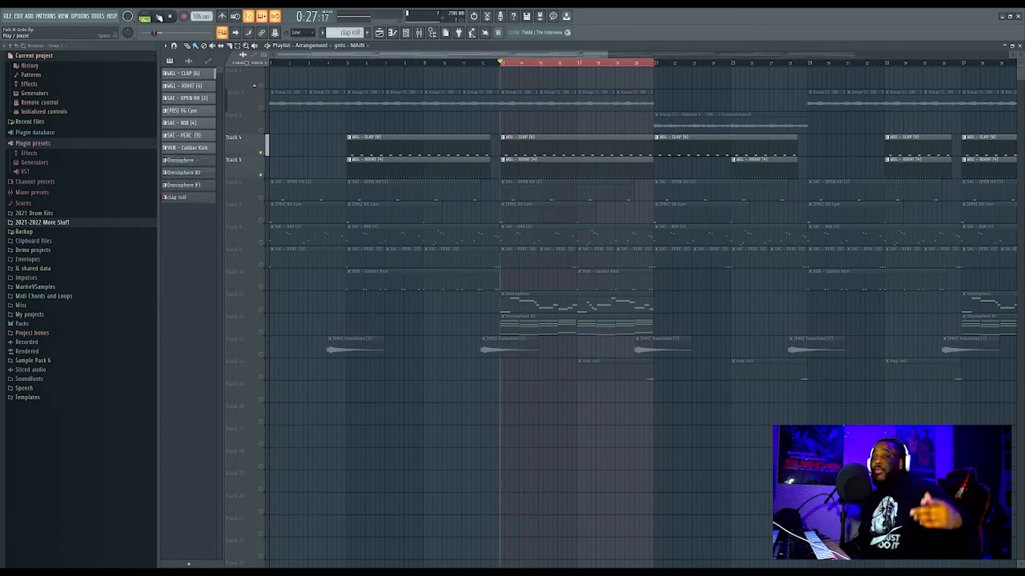
left_click(159, 17)
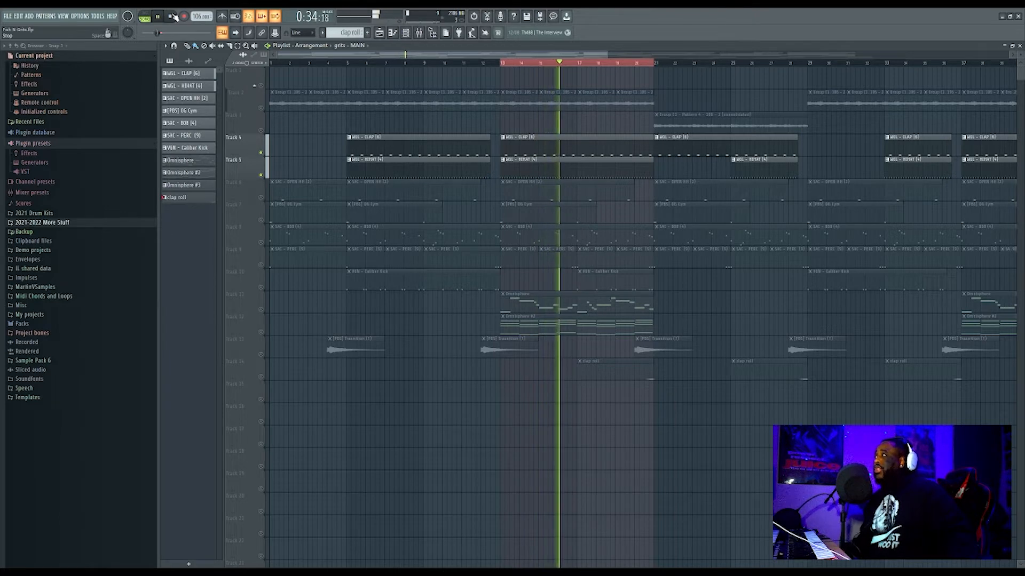
left_click(174, 17)
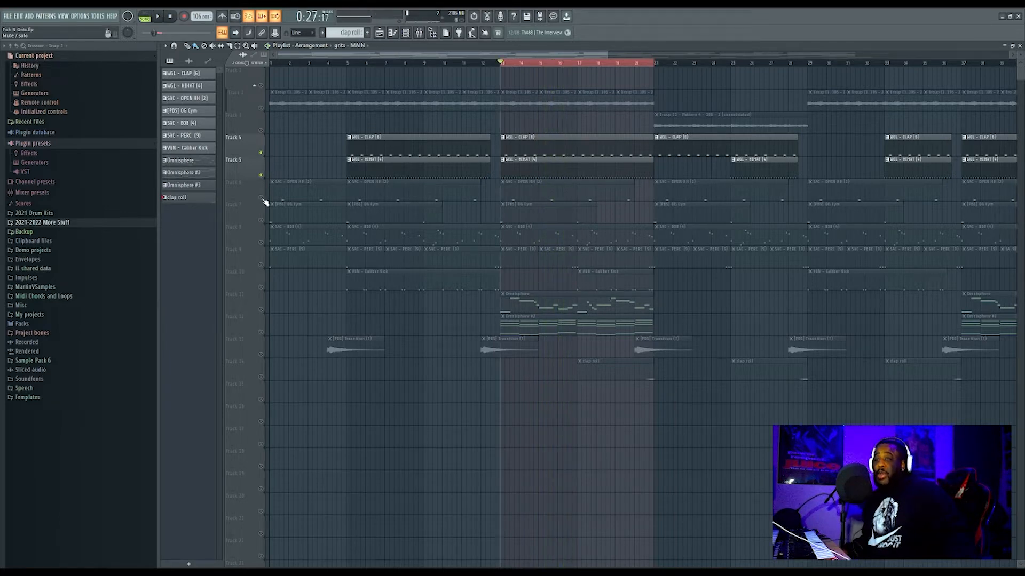
Unmute the open hi-hat on track 6 and play it with the clap and hi-hat tracks
left_click(261, 198)
left_click(158, 17)
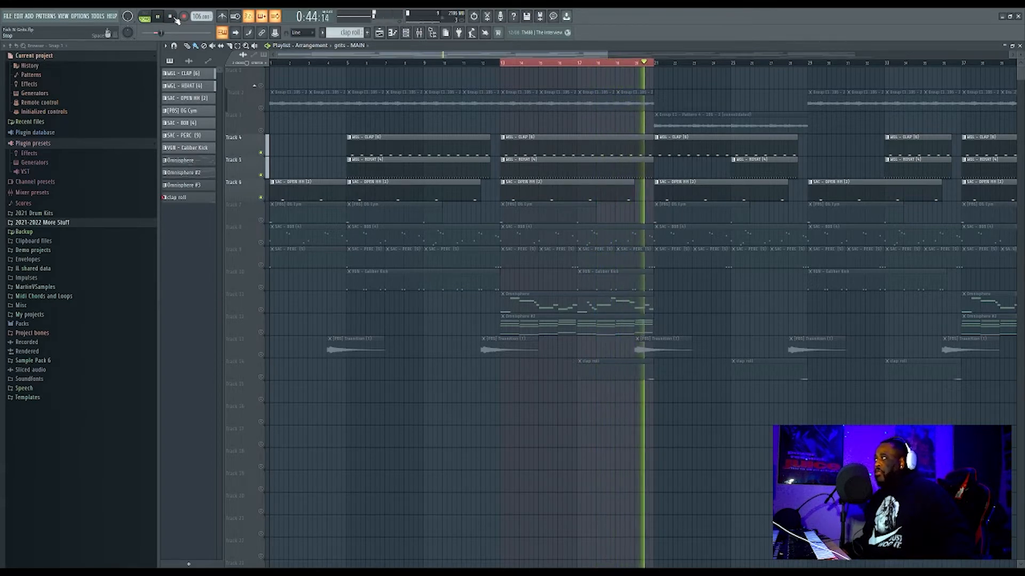
left_click(171, 17)
Unmute the OG Cym cymbal on track 7 and play it with the other drum tracks
left_click(261, 220)
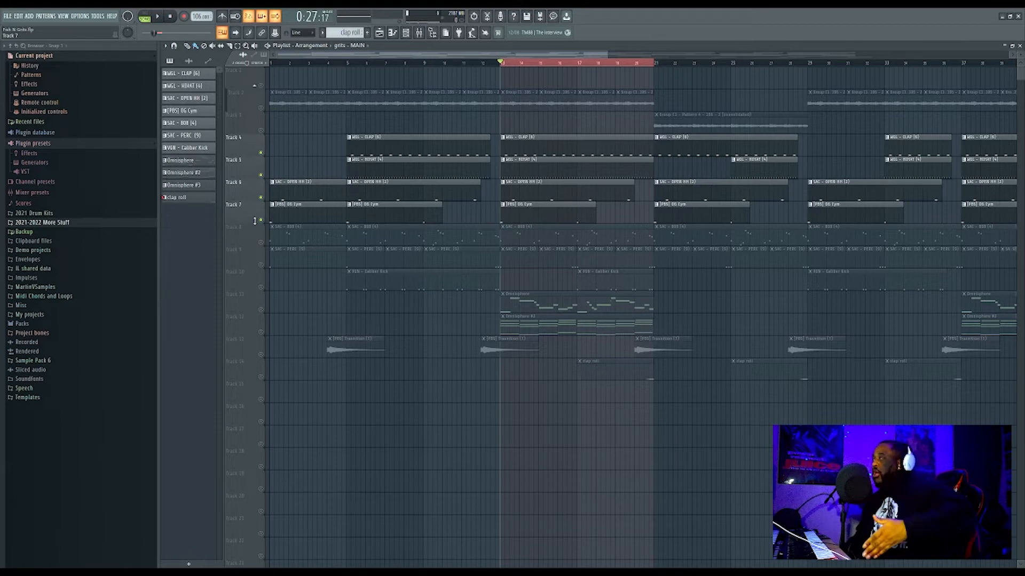
left_click(158, 17)
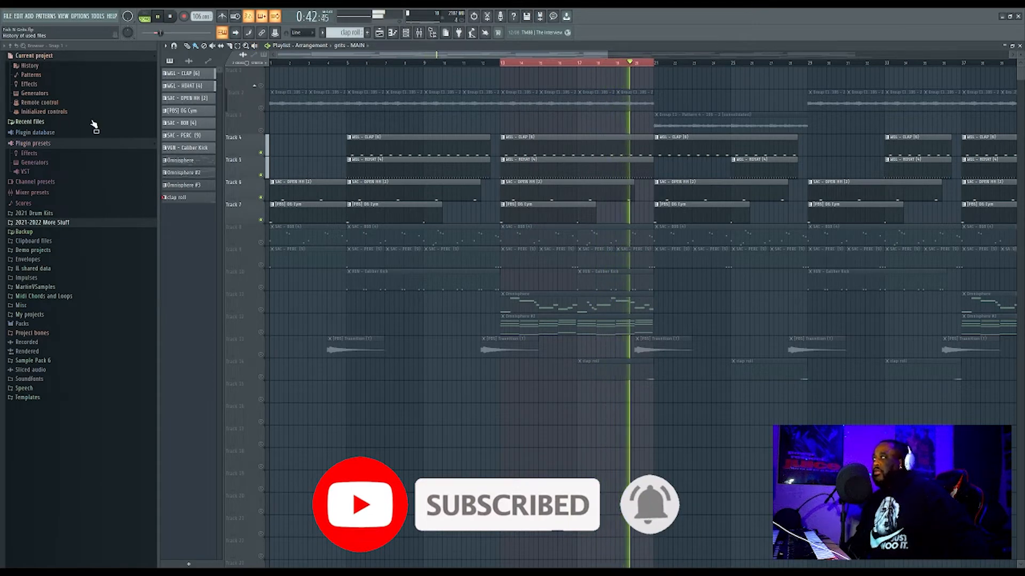
left_click(171, 20)
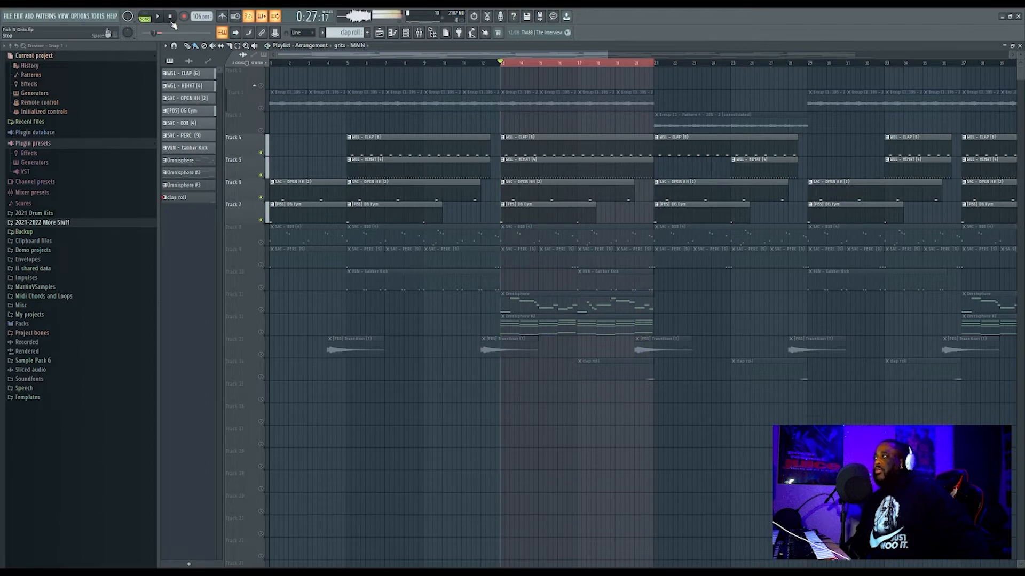
Solo the 808 on track 8 and play it back
right_click(261, 243)
key("space")
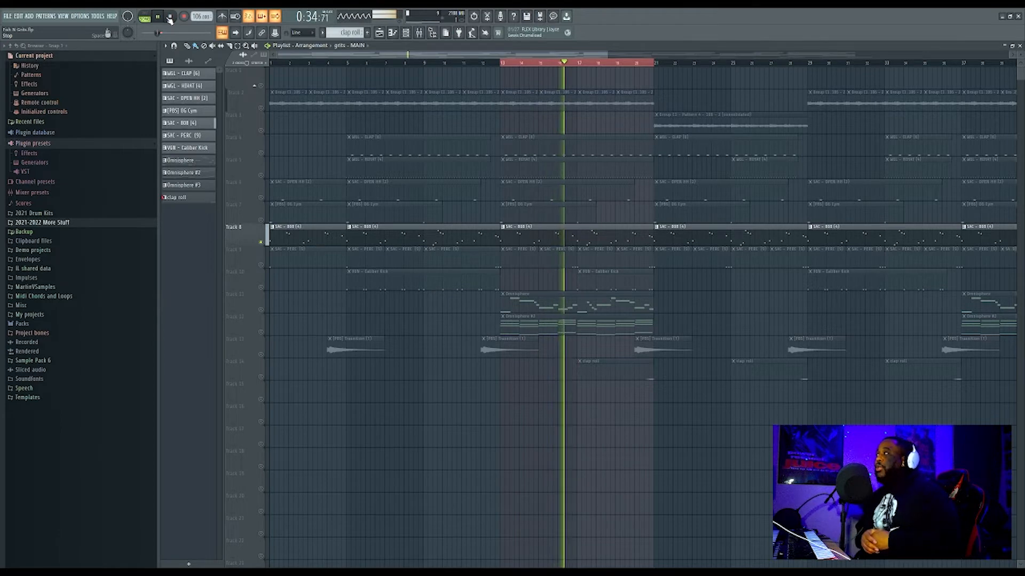
left_click(170, 19)
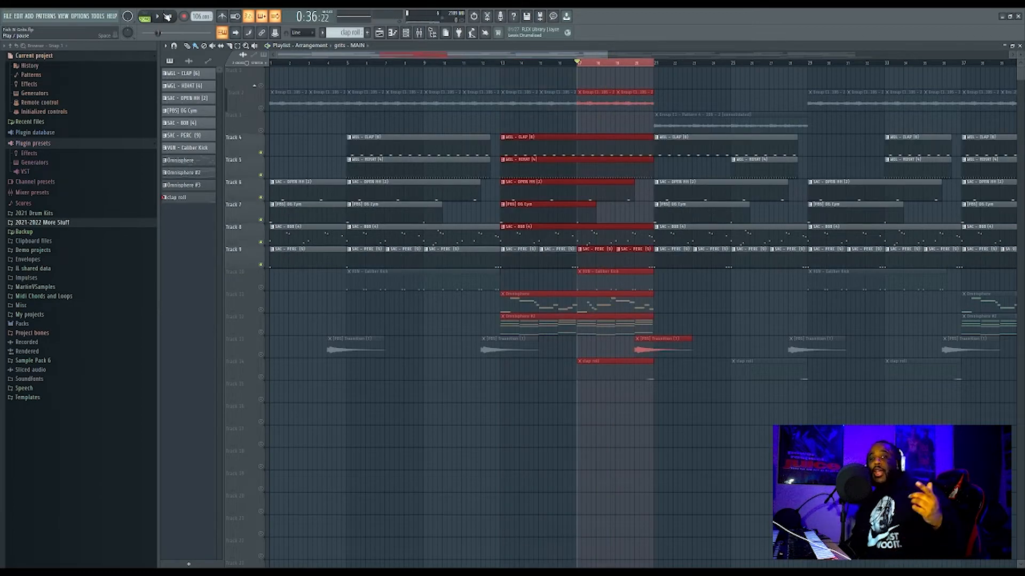
Play tracks 4 to 9 together and extend the start of the looped range back to bar 13
left_click(159, 17)
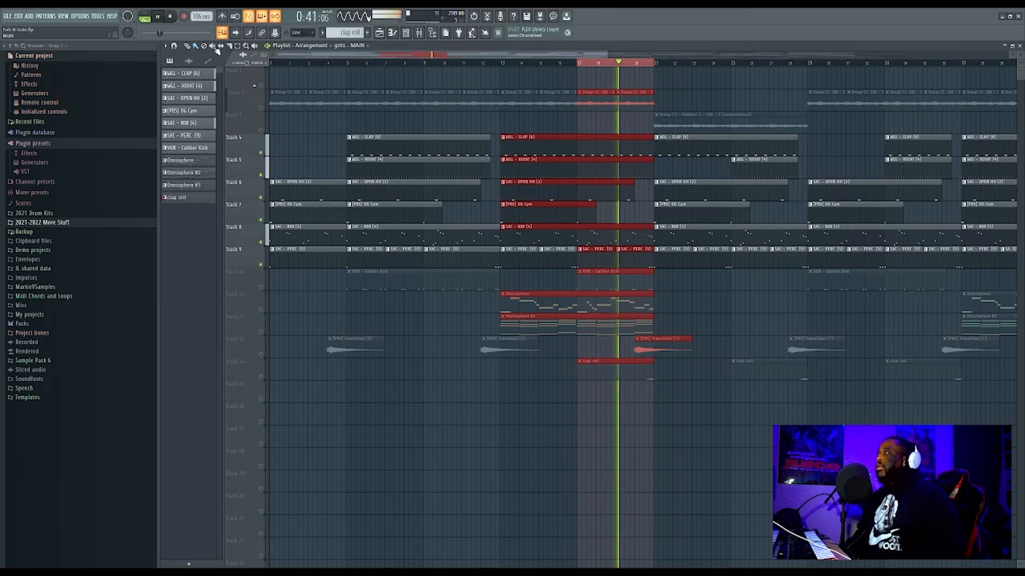
left_click_drag(578, 63, 505, 80)
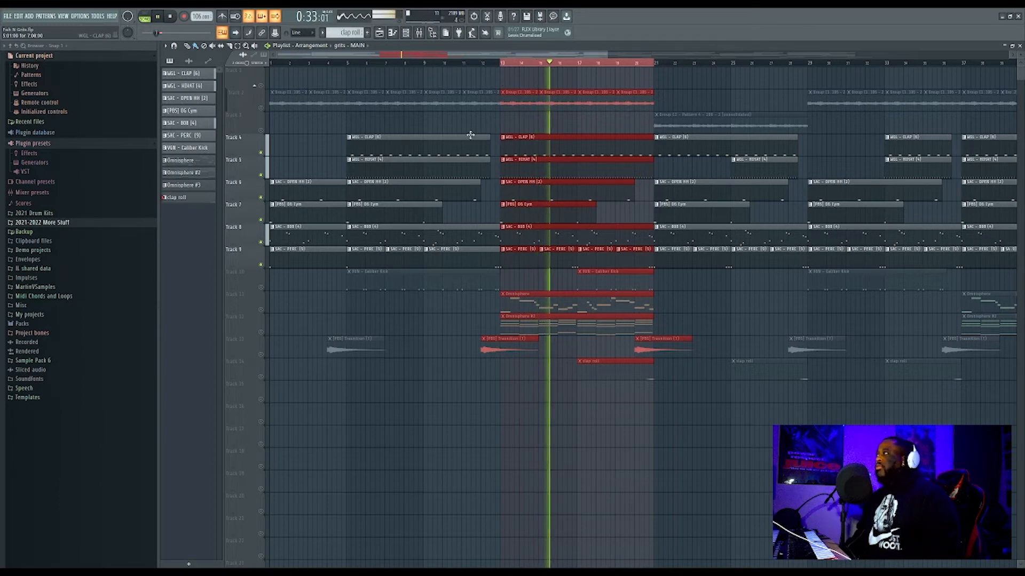
left_click(175, 17)
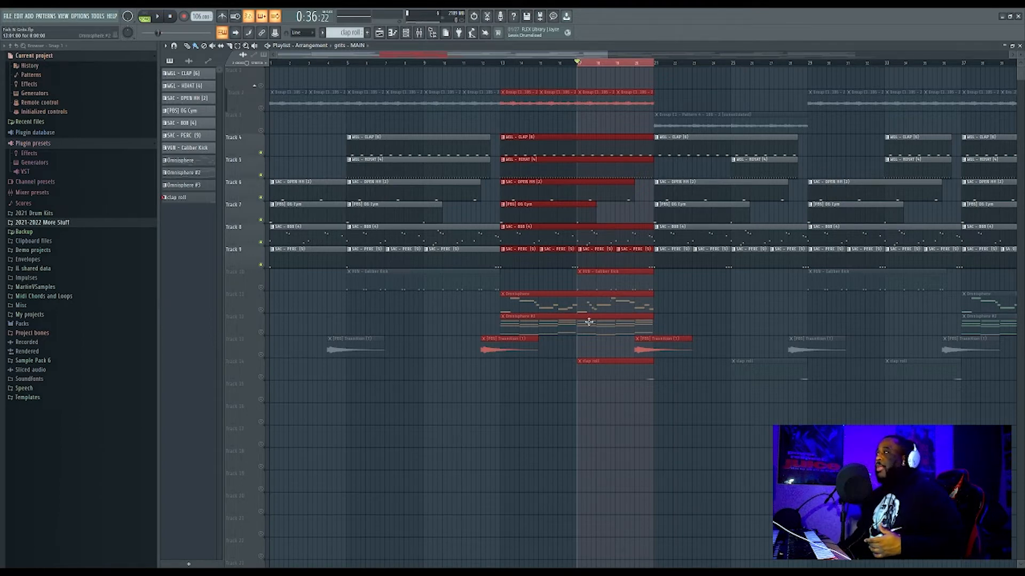
Solo the Caliber Kick on track 10 and play it together with the 808 on track 8
right_click(262, 289)
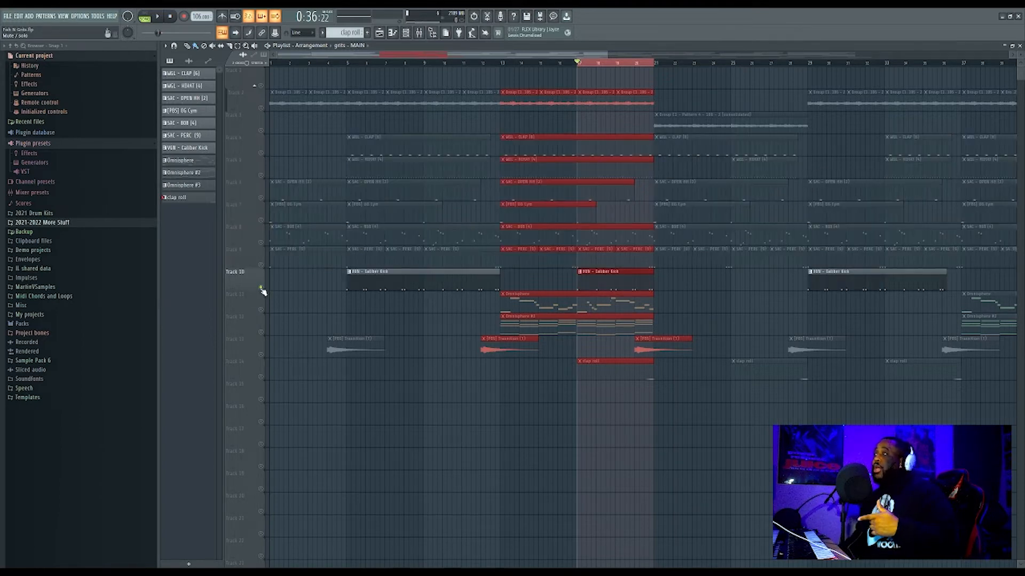
left_click(160, 18)
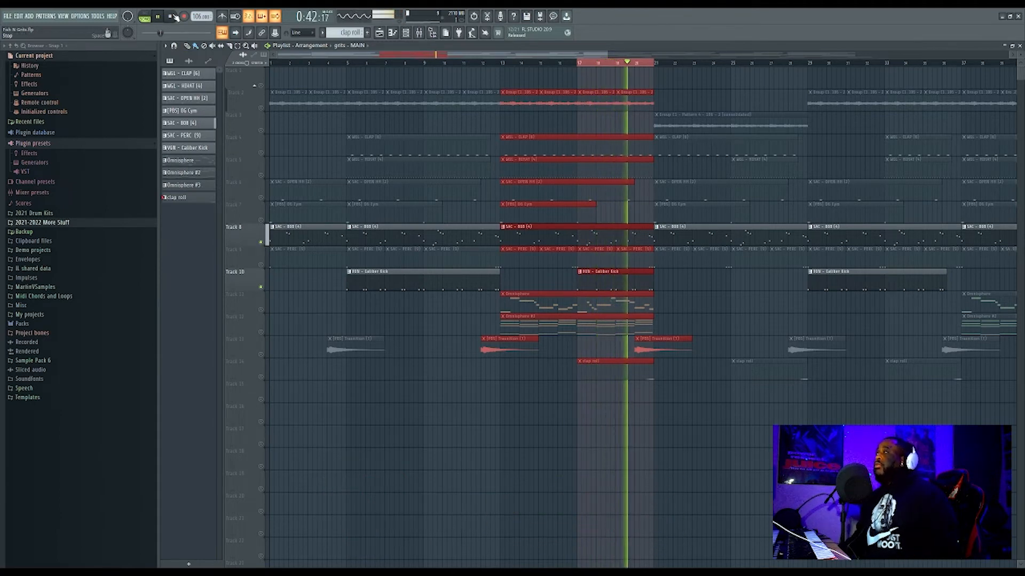
Play the drums and clap roll from bar 19 with transition track 13 unmuted, and extend the loop start back to bar 13
left_click(616, 63)
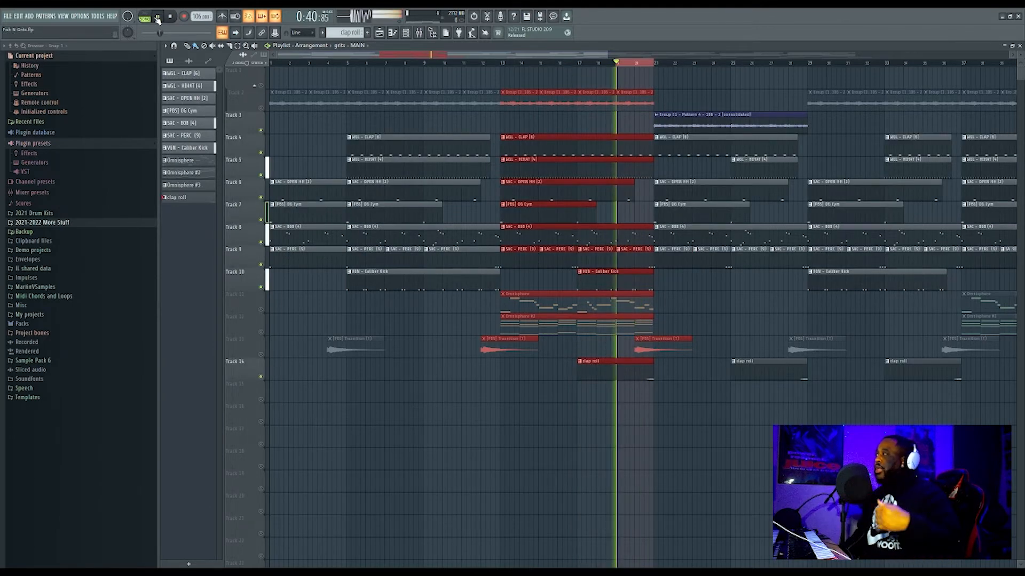
left_click(262, 354)
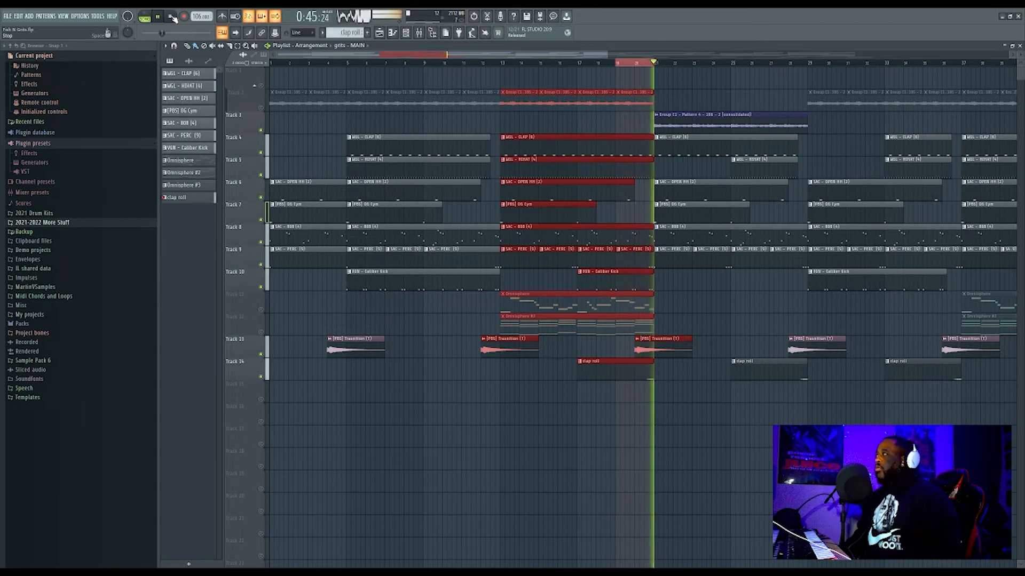
left_click_drag(616, 63, 503, 64)
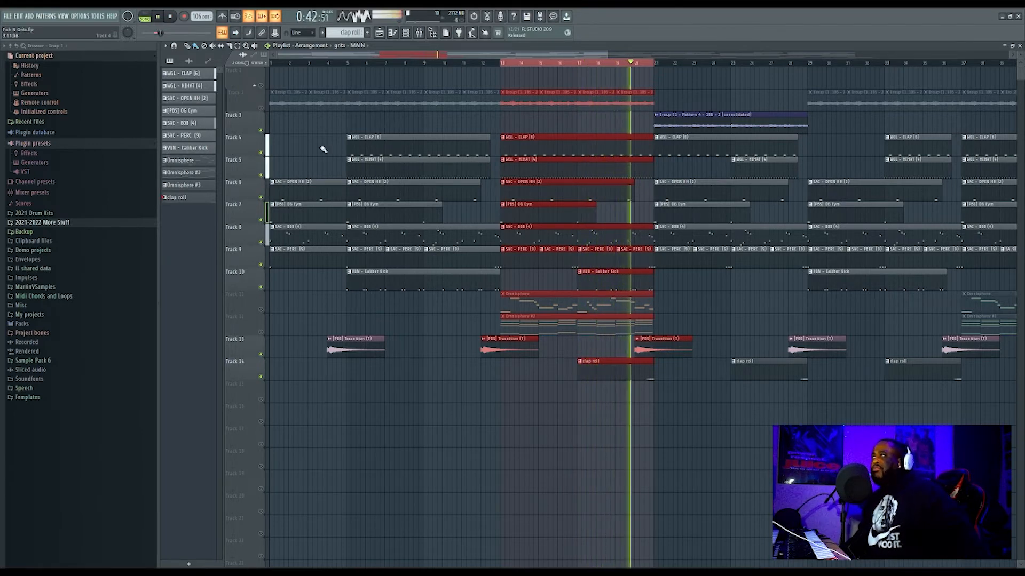
Solo the sample on track 2 to hear it alone, and play it together with the drum tracks
right_click(263, 112)
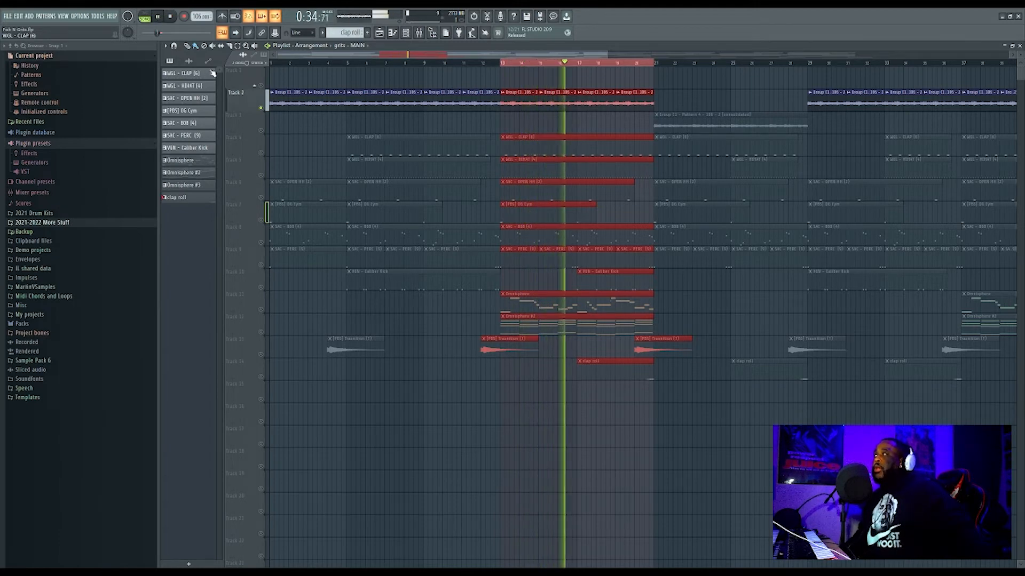
left_click(171, 17)
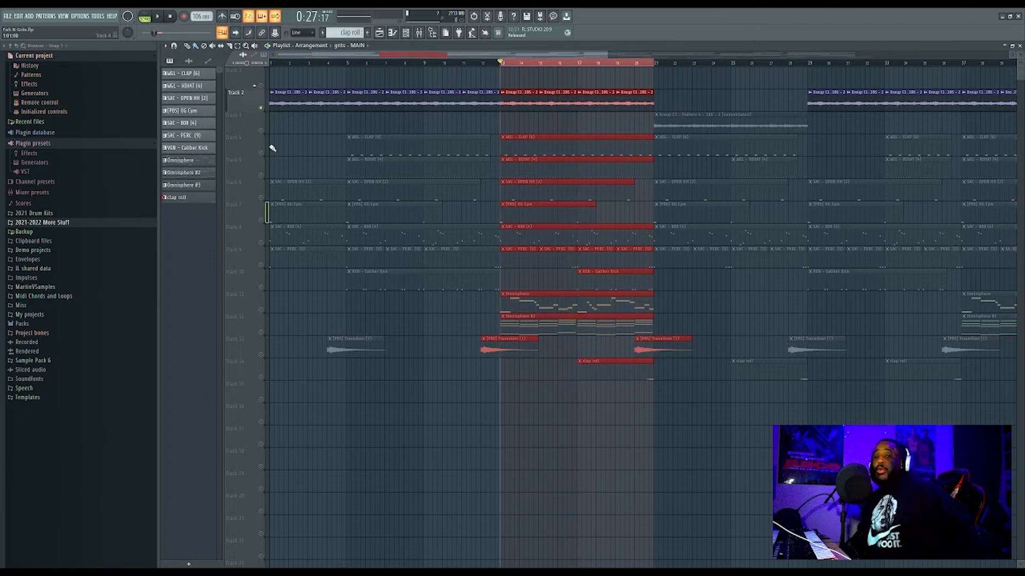
left_click(158, 16)
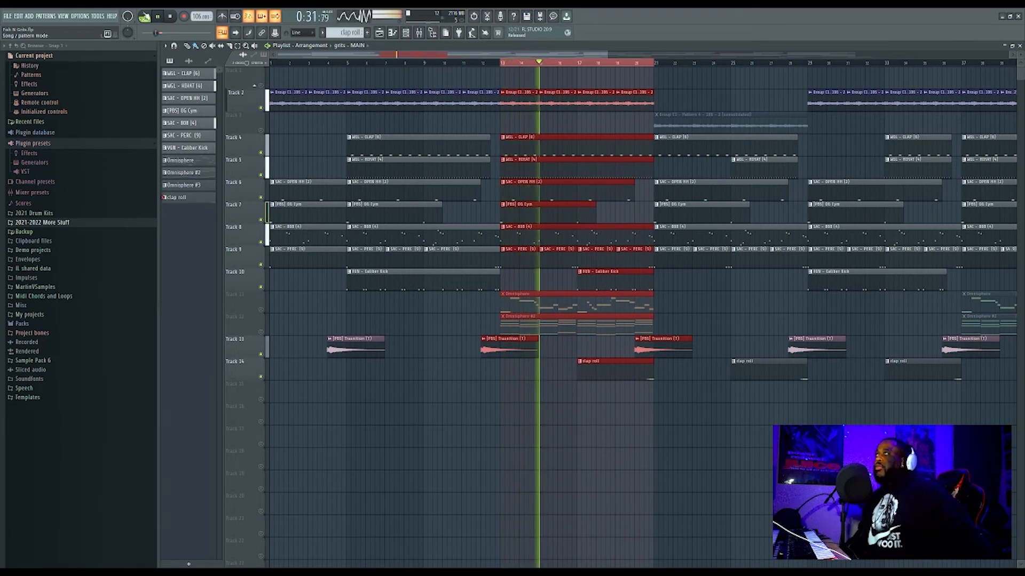
left_click(173, 19)
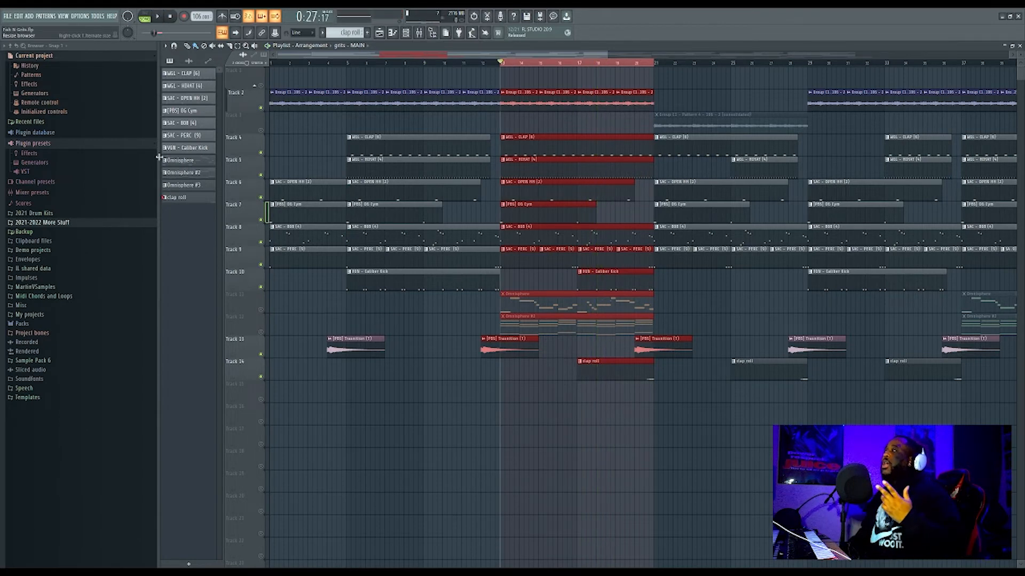
Solo the Omnisphere #2 part on track 12 and play it alone and with the sample on track 2
right_click(261, 310)
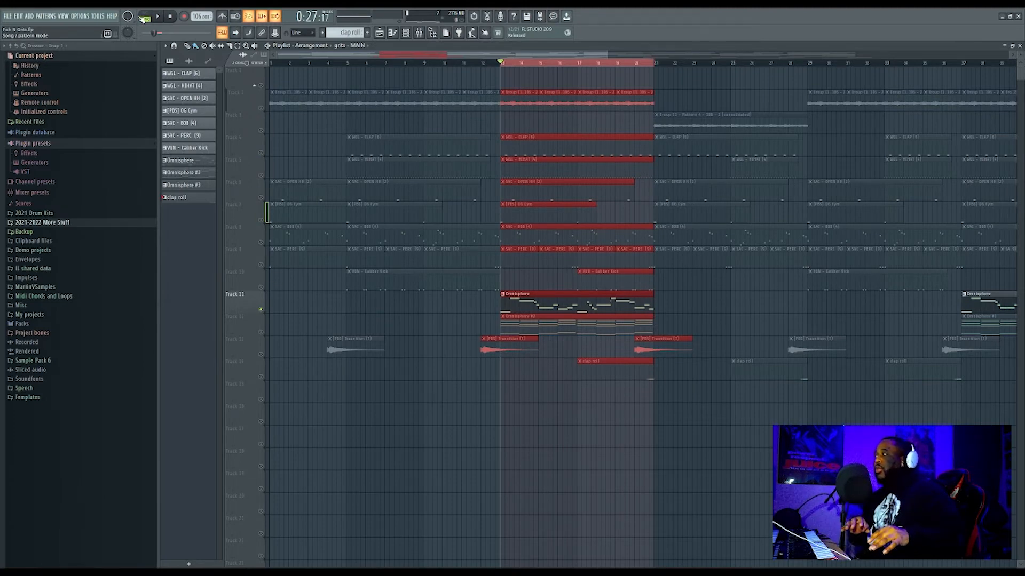
right_click(261, 332)
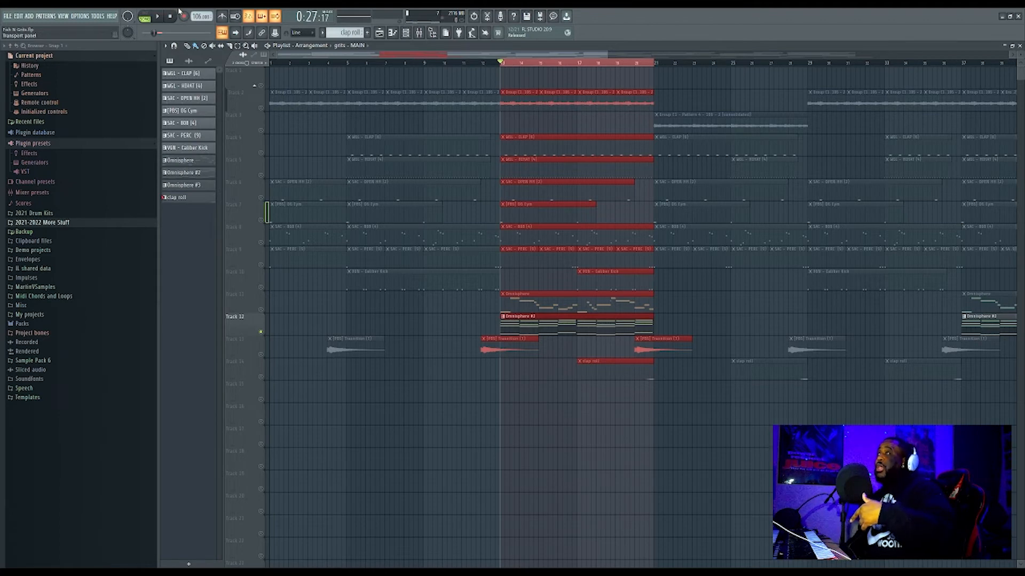
left_click(159, 17)
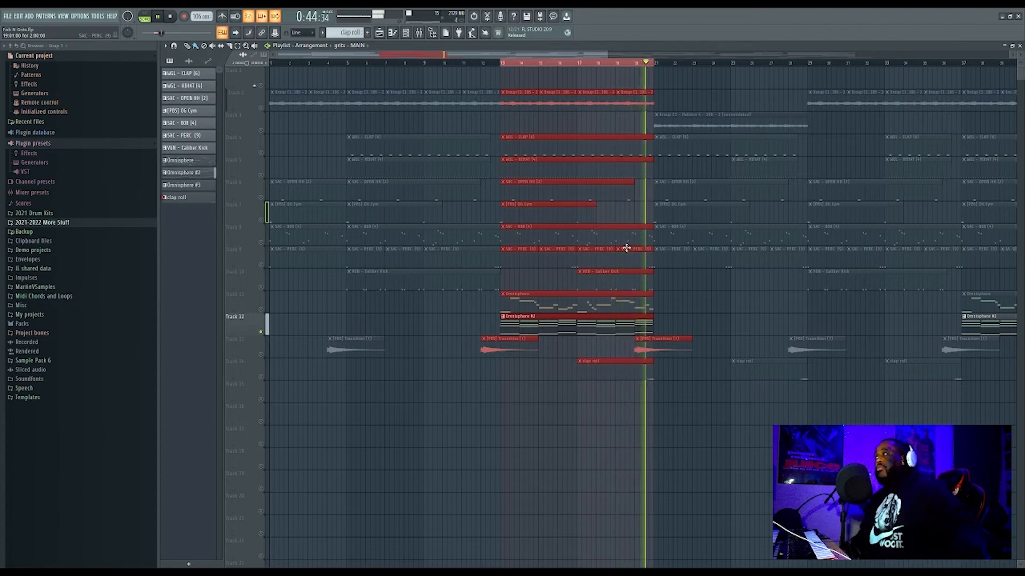
left_click(159, 17)
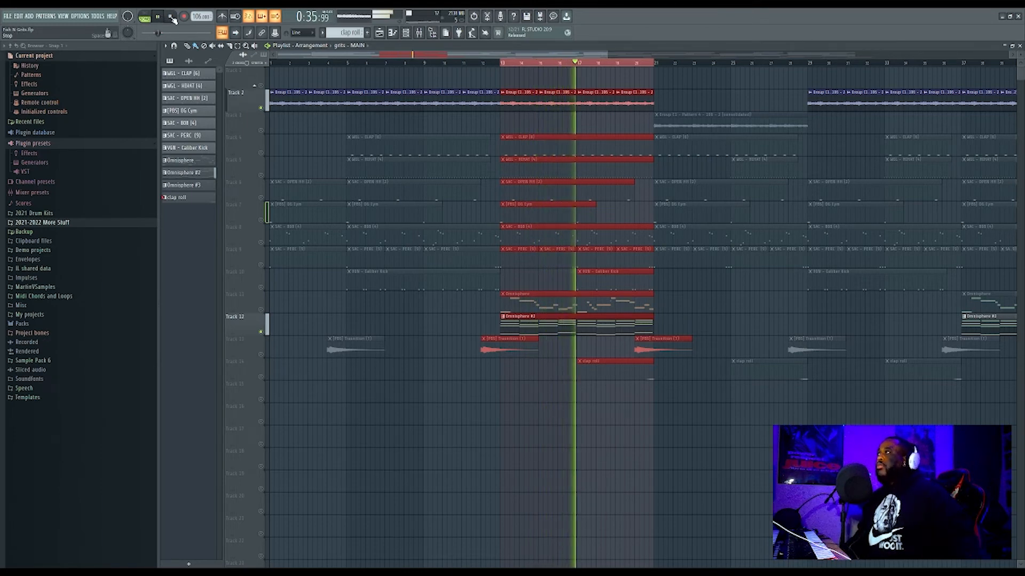
left_click(172, 17)
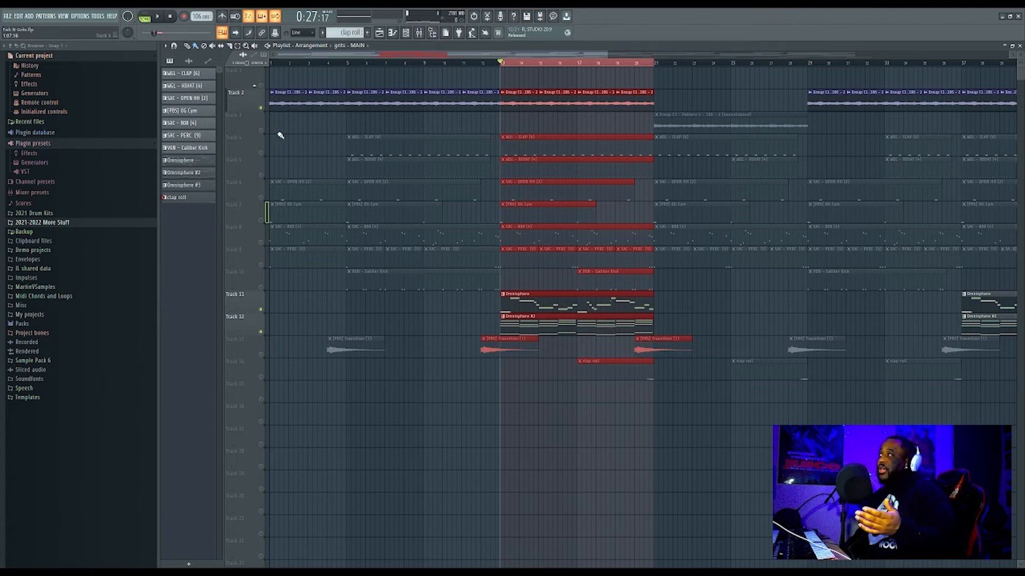
Play the soloed Omnisphere melody on track 11 and examine the ValhallaVintageVerb settings on its mixer channel
key("space")
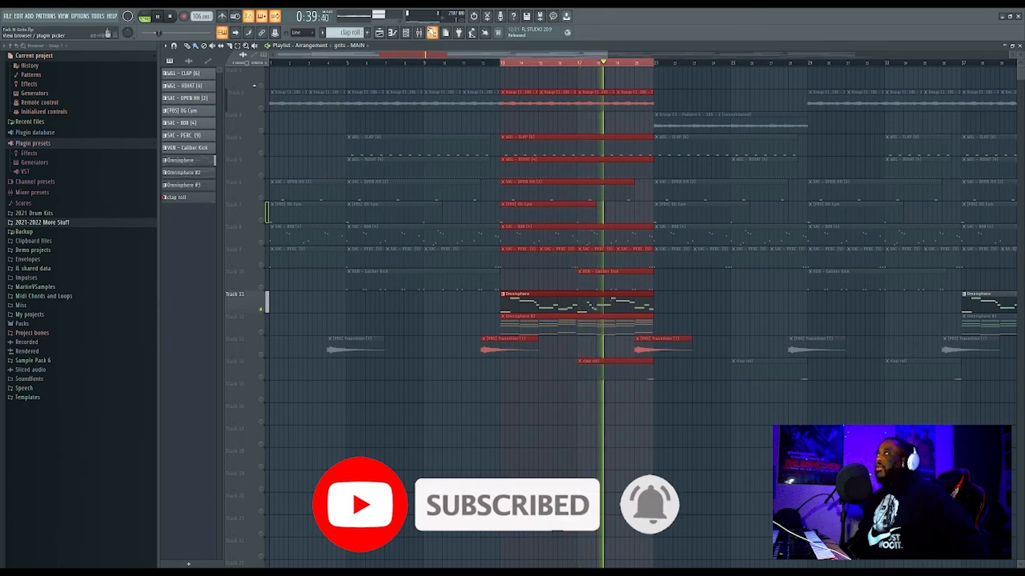
key("F9")
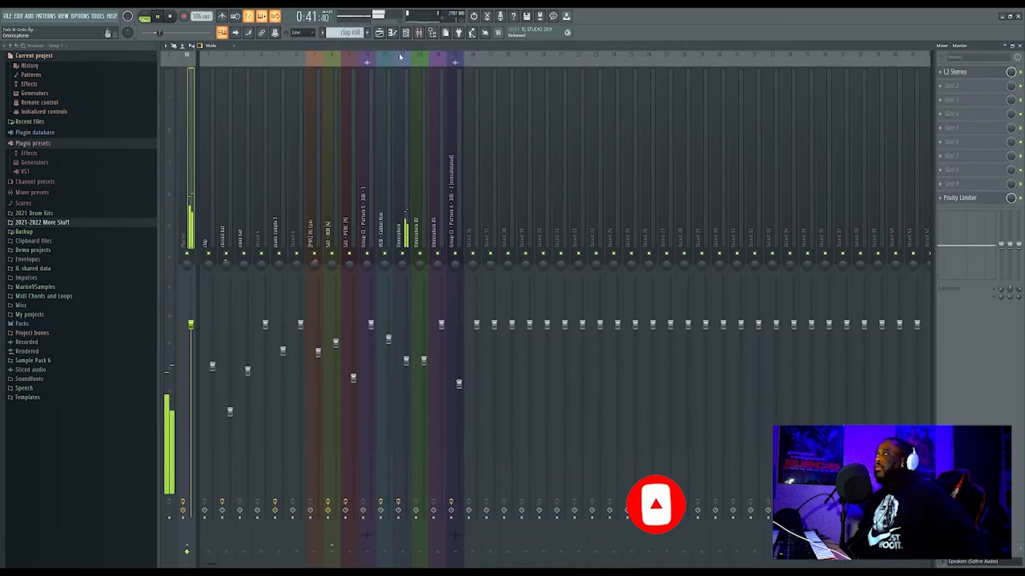
left_click(403, 224)
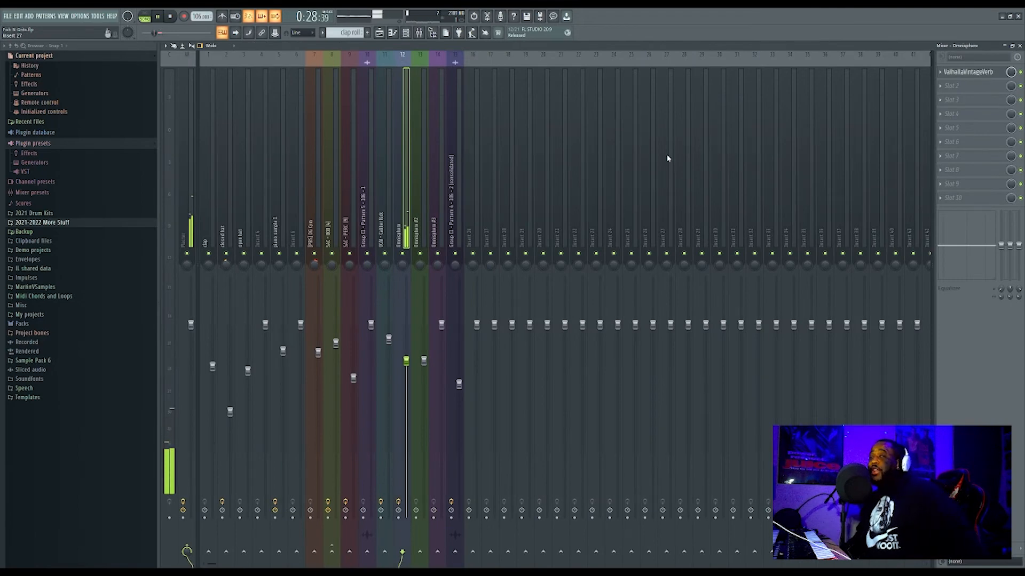
left_click(971, 72)
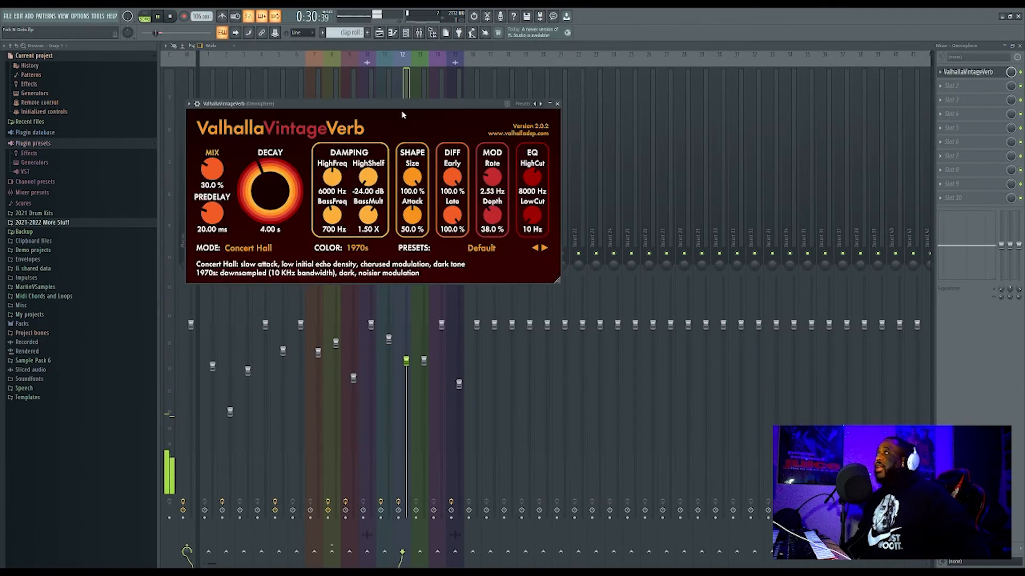
left_click_drag(405, 108, 641, 137)
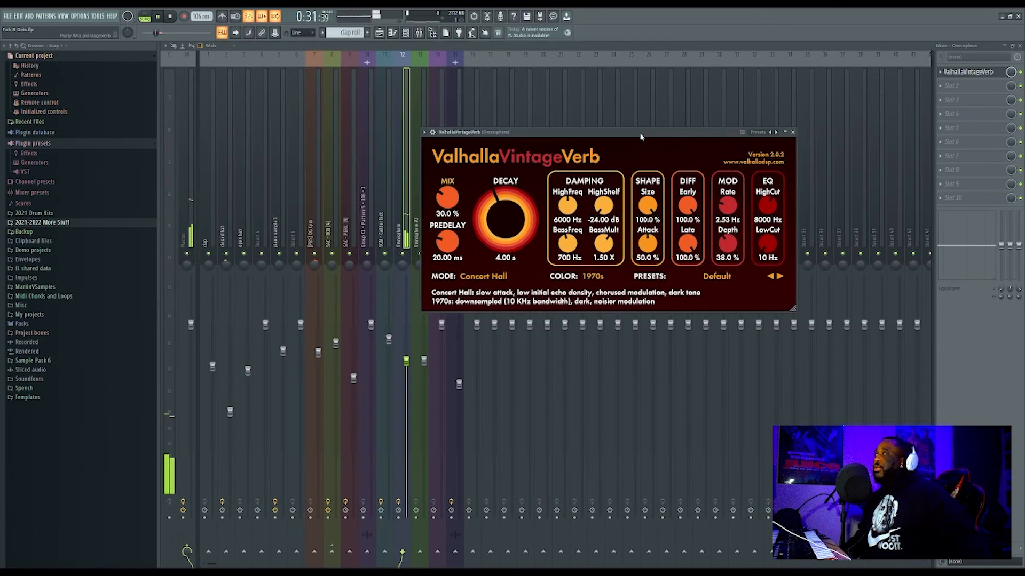
left_click(793, 132)
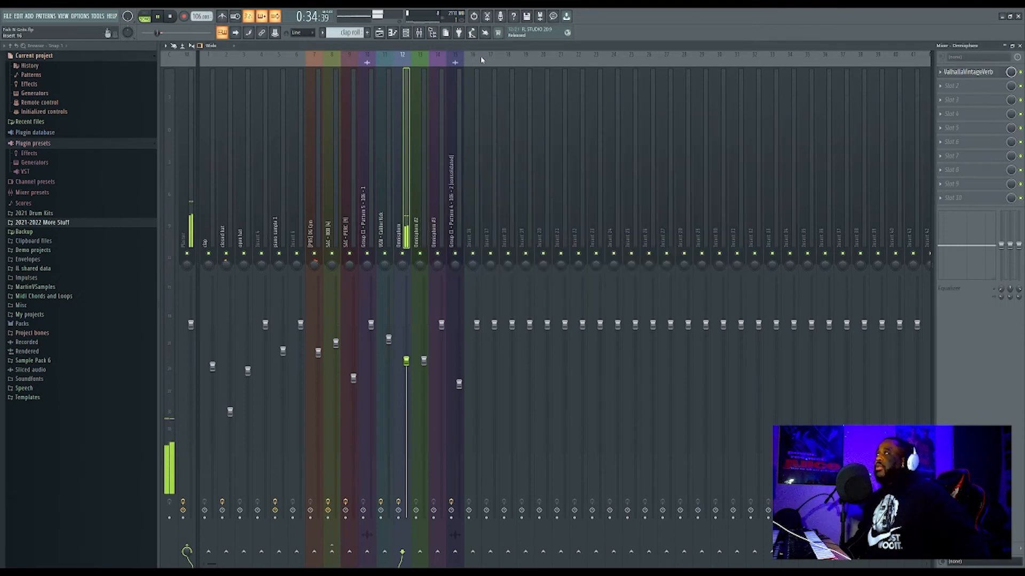
left_click(380, 33)
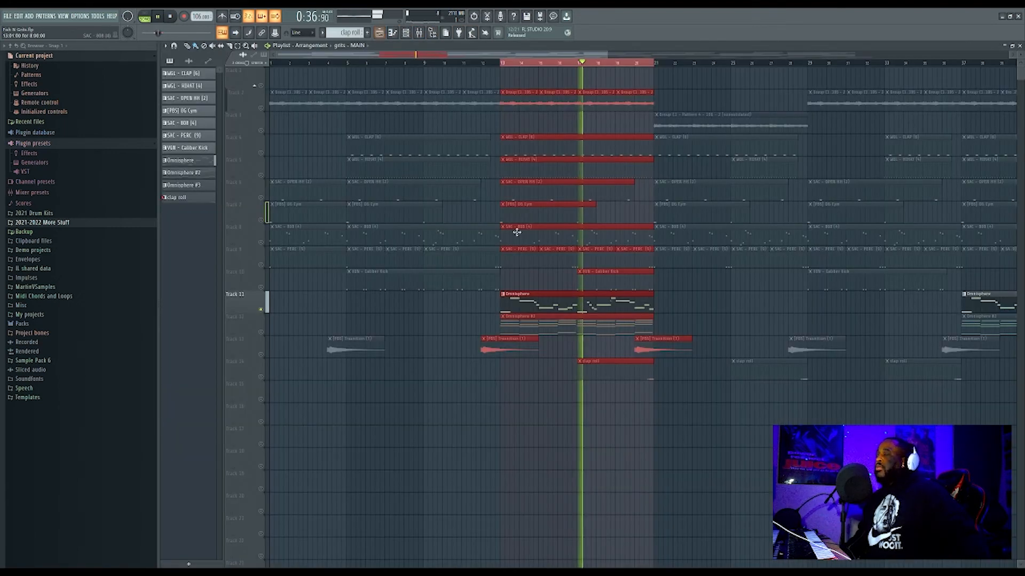
left_click(172, 19)
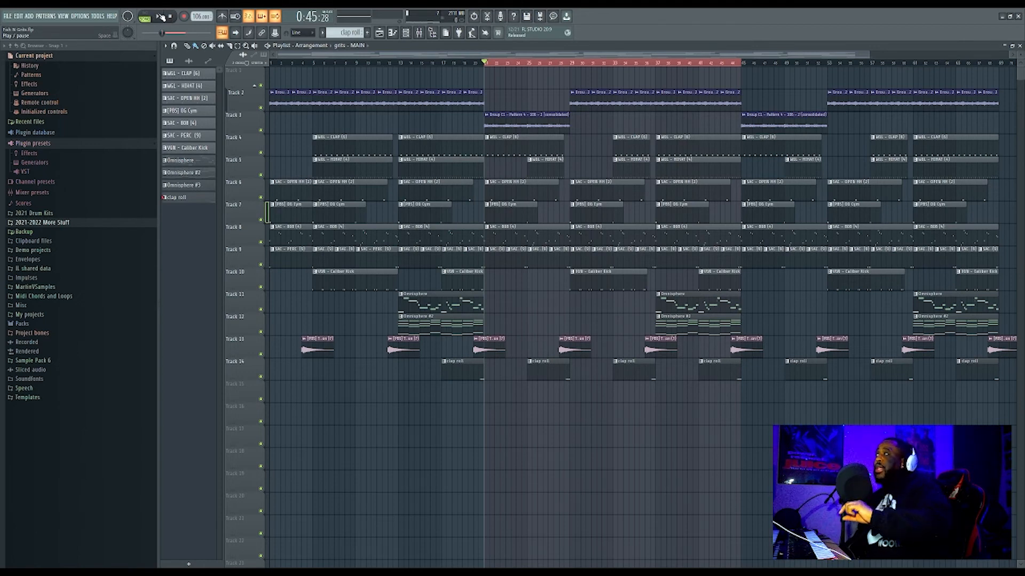
Play the full arrangement with all tracks unmuted from bar 21 to bar 45
left_click(160, 17)
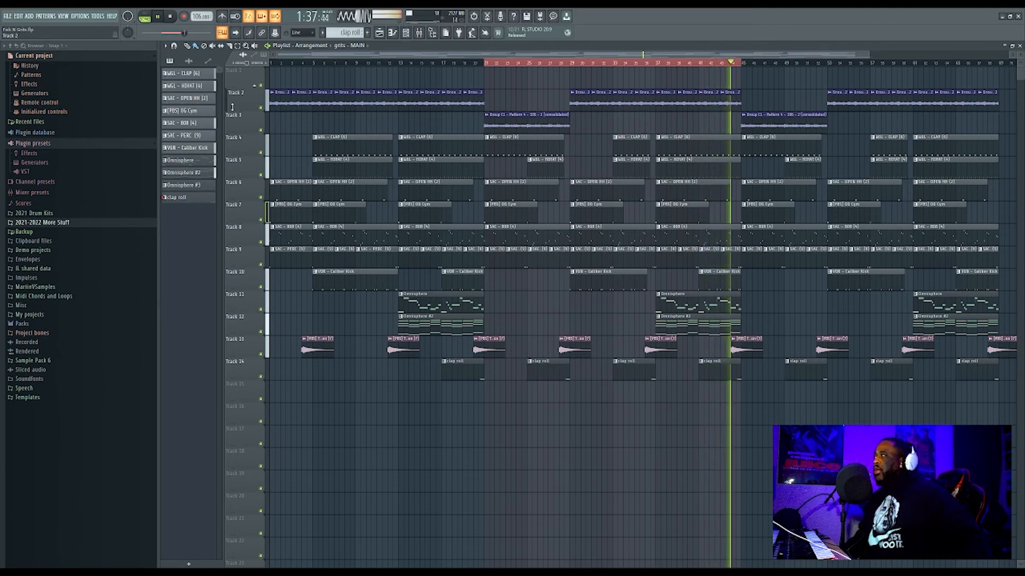
left_click(170, 18)
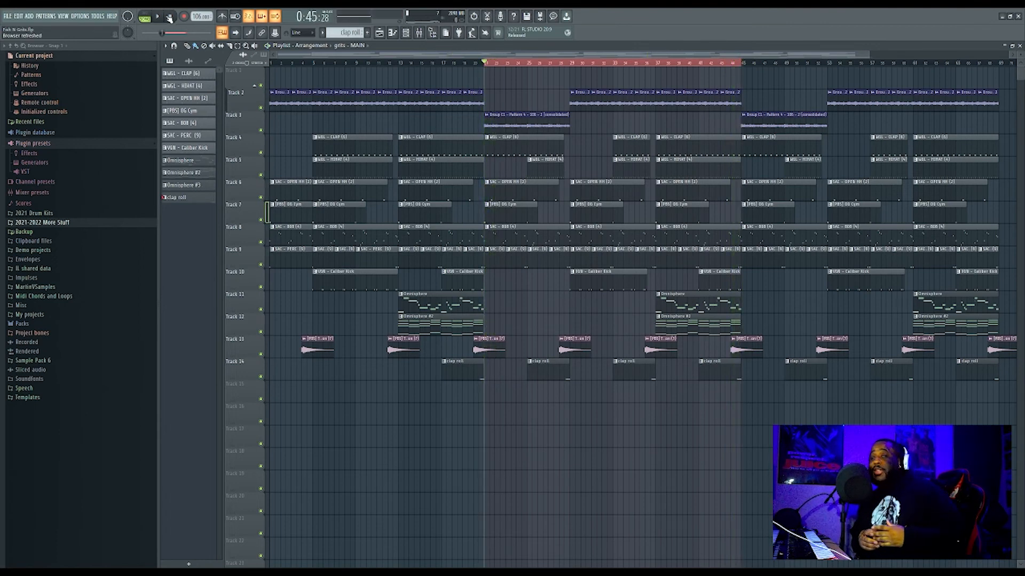